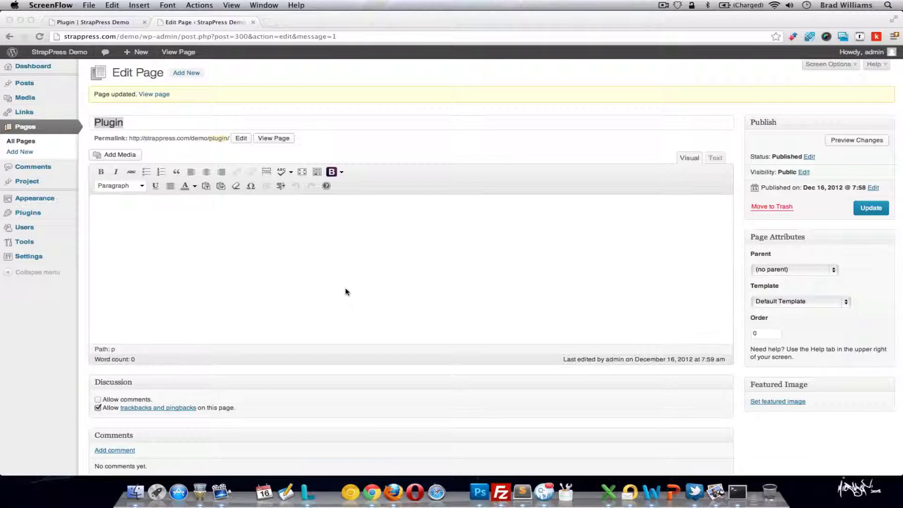
Step: Insert a tboot_accordion shortcode with Section 1 and Section 2 from the B shortcode dropdown
click(342, 173)
click(341, 172)
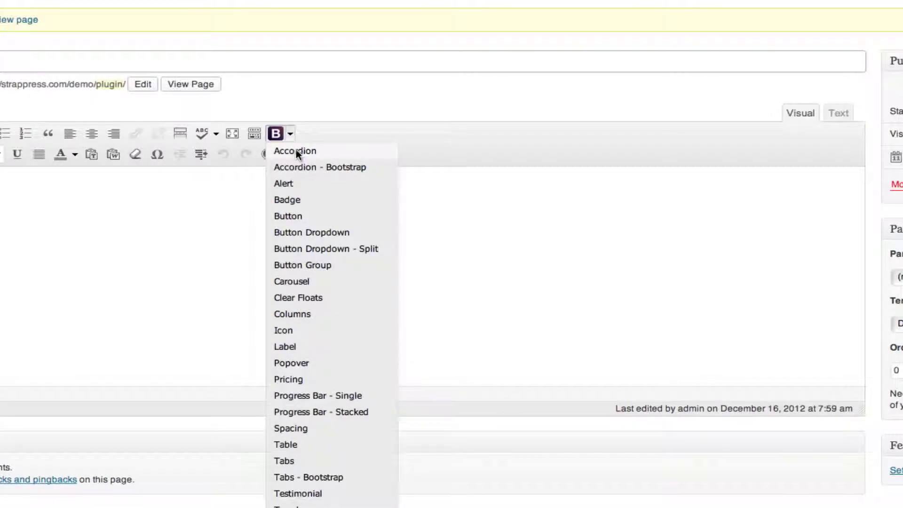
click(395, 153)
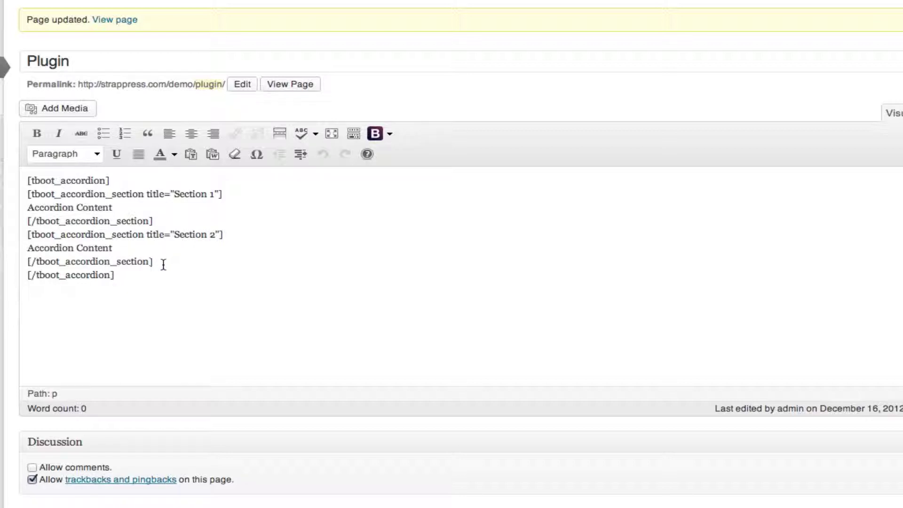
Step: Duplicate the Section 2 block as Section 3 with 'Accordion Content 3' and update the page
drag(159, 266, 25, 230)
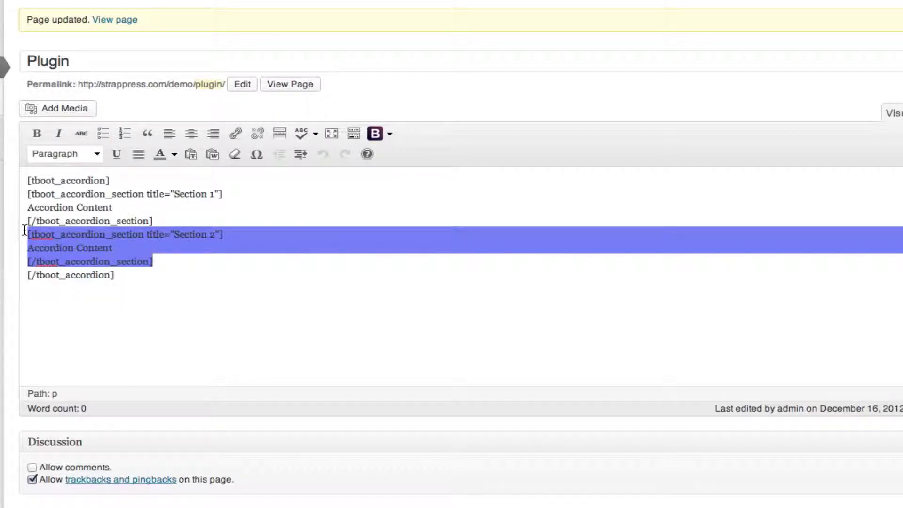
key(ctrl+c)
click(157, 262)
key(Return)
key(ctrl+v)
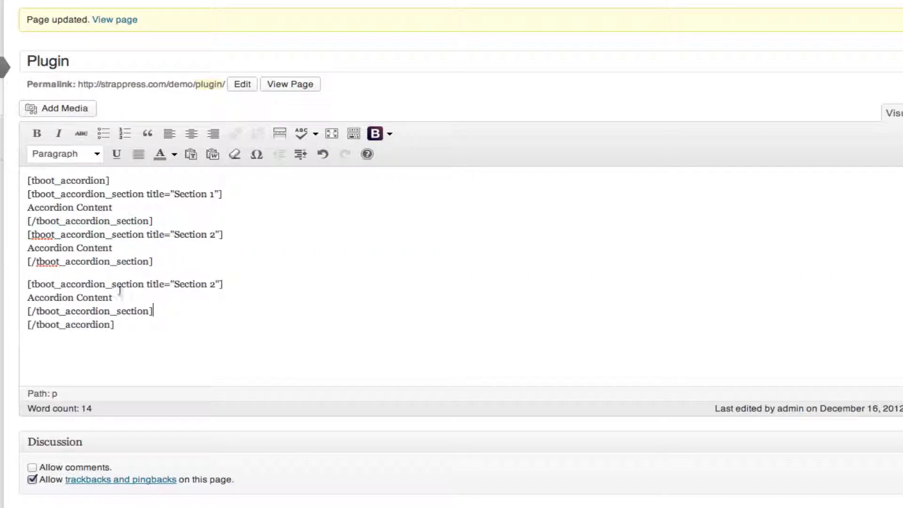
click(214, 284)
key(BackSpace)
text(3)
drag(123, 296, 42, 296)
click(120, 296)
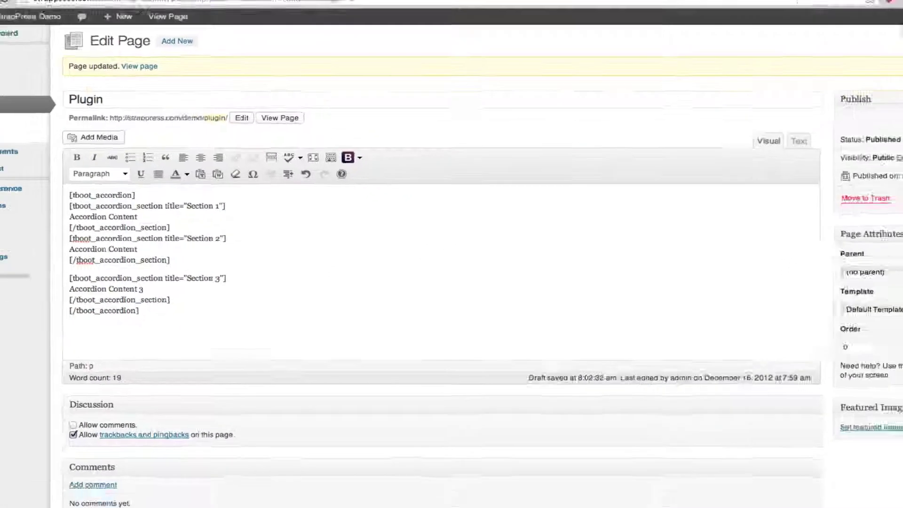
click(871, 207)
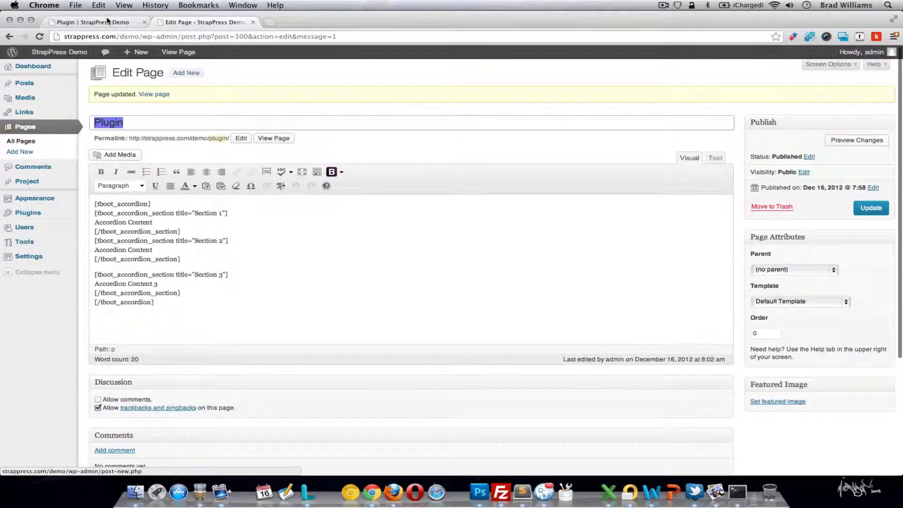
Step: Reload the live page and expand Sections 2 and 3, then select the accordion shortcode in the editor
click(89, 22)
click(40, 37)
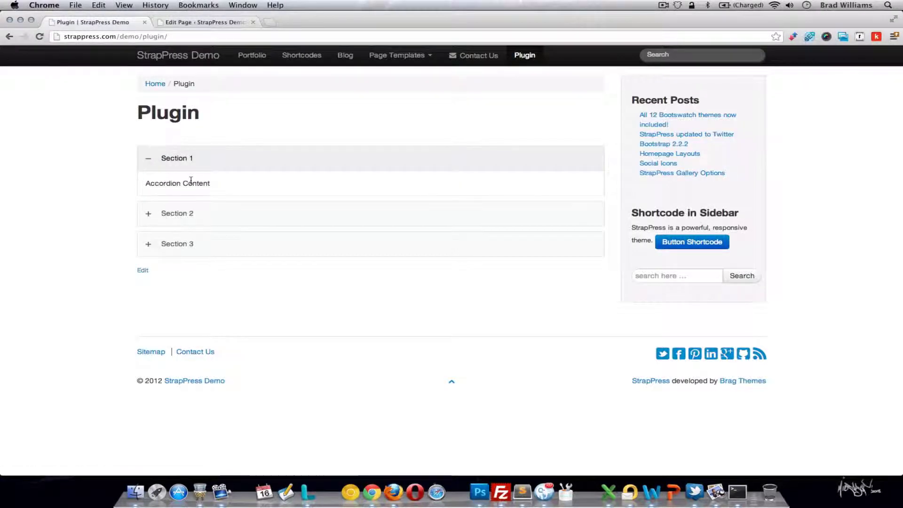
click(197, 220)
click(198, 250)
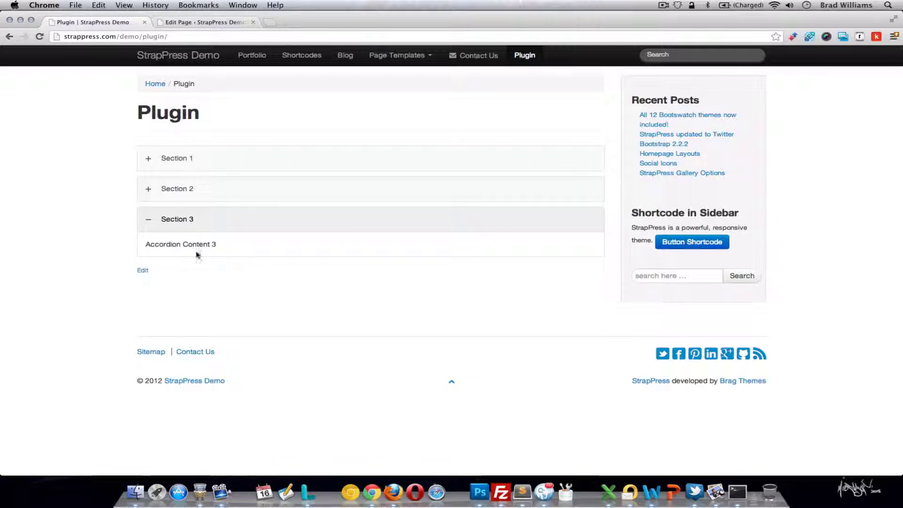
click(196, 22)
drag(166, 304, 90, 205)
Step: Clear the editor and insert the Accordion - Bootstrap shortcode
key(BackSpace)
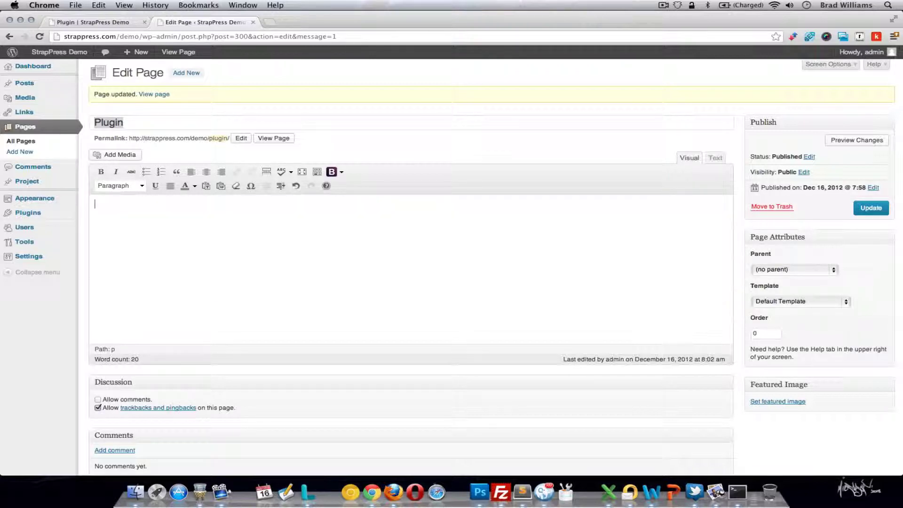
click(339, 172)
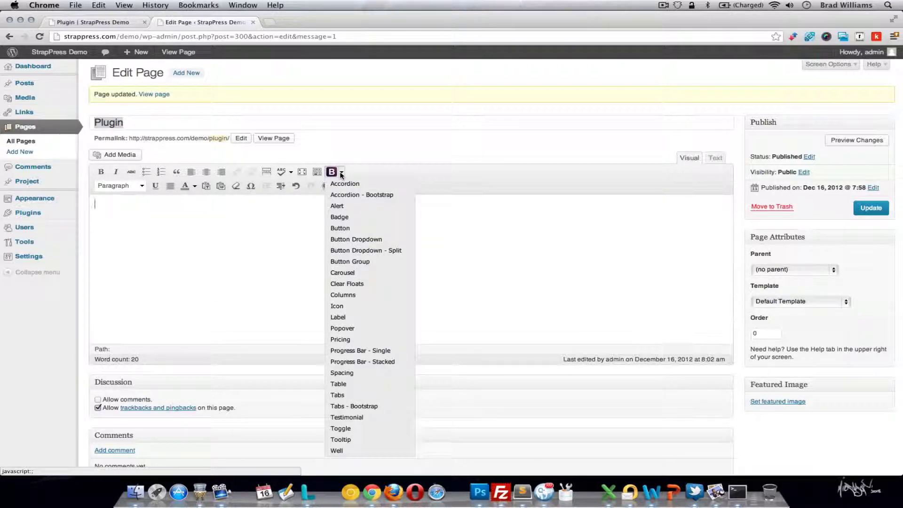
click(351, 195)
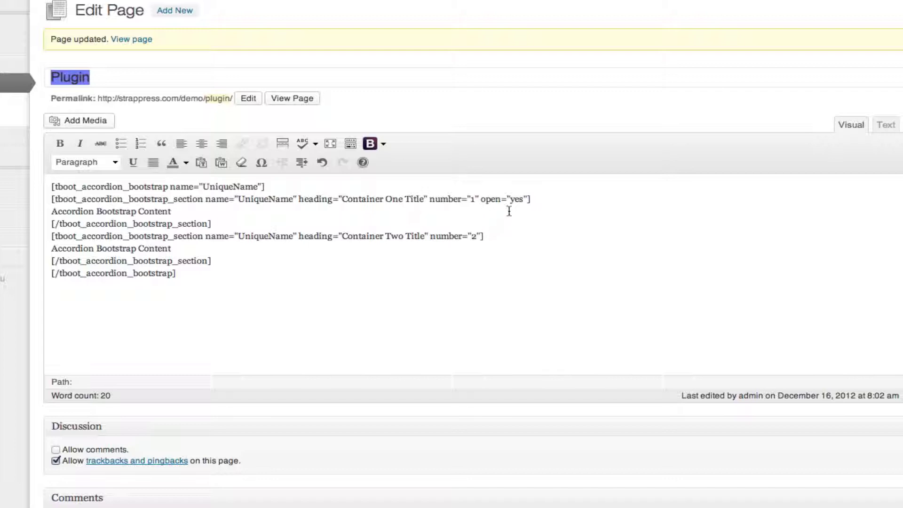
Step: Copy open="yes" after number="2" so both containers start open, and update the page
drag(527, 198, 480, 200)
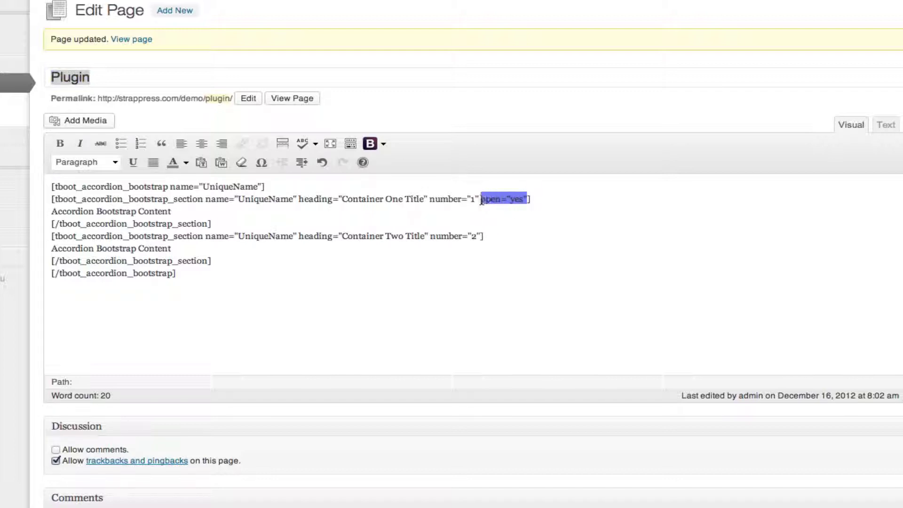
key(ctrl+c)
click(479, 237)
key(ctrl+v)
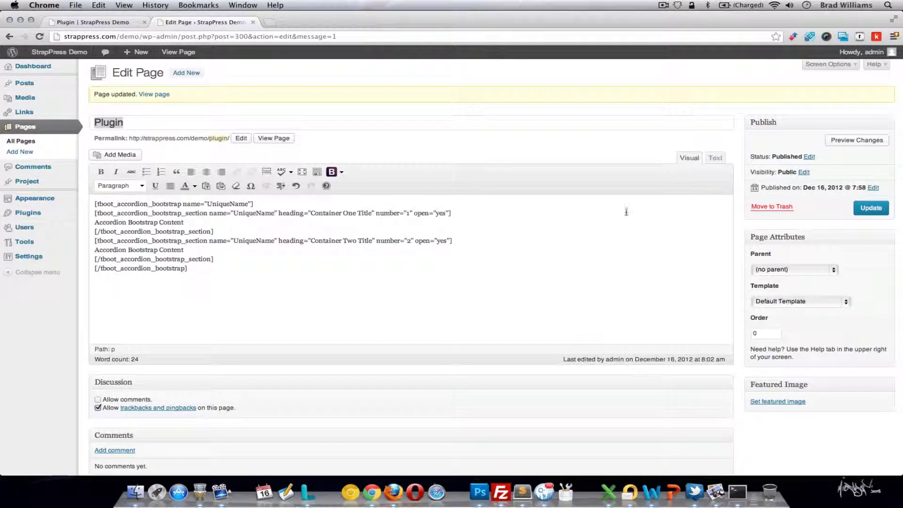
click(870, 211)
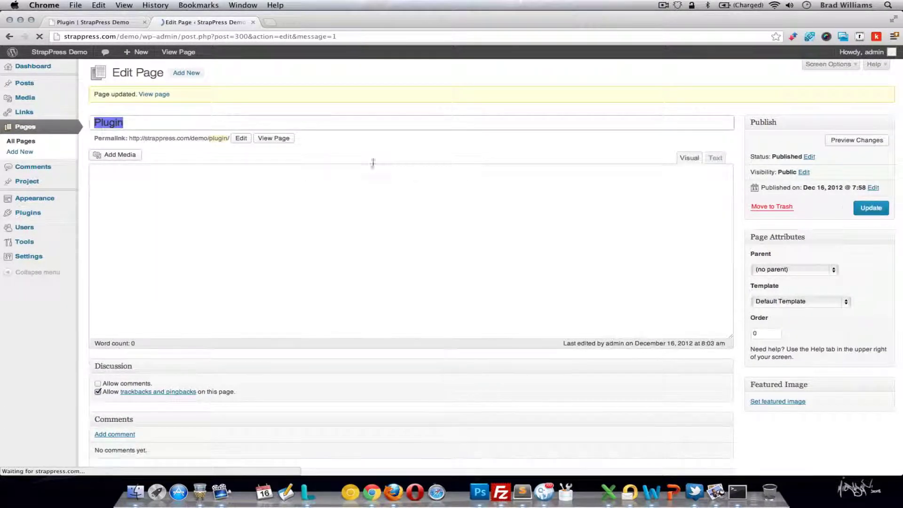
Step: Reload the live page and toggle Container Two and Container One, leaving Container Two expanded
click(106, 24)
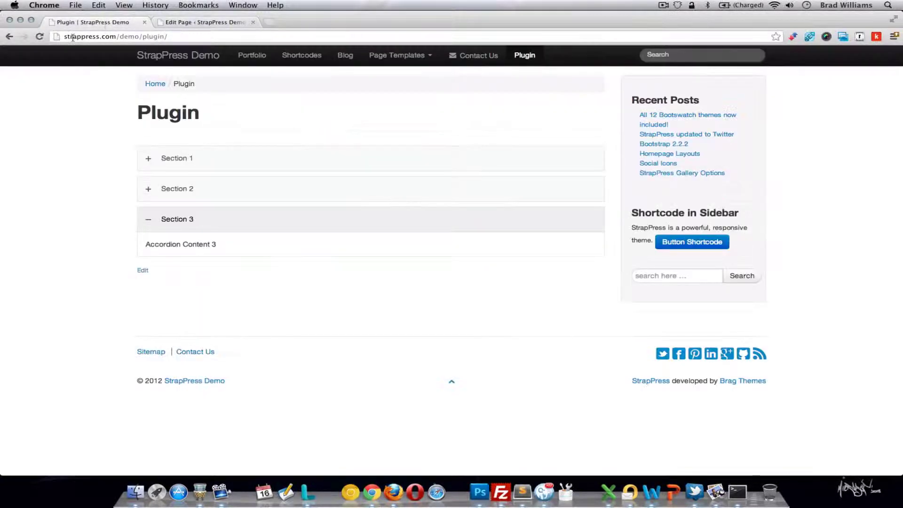
click(40, 36)
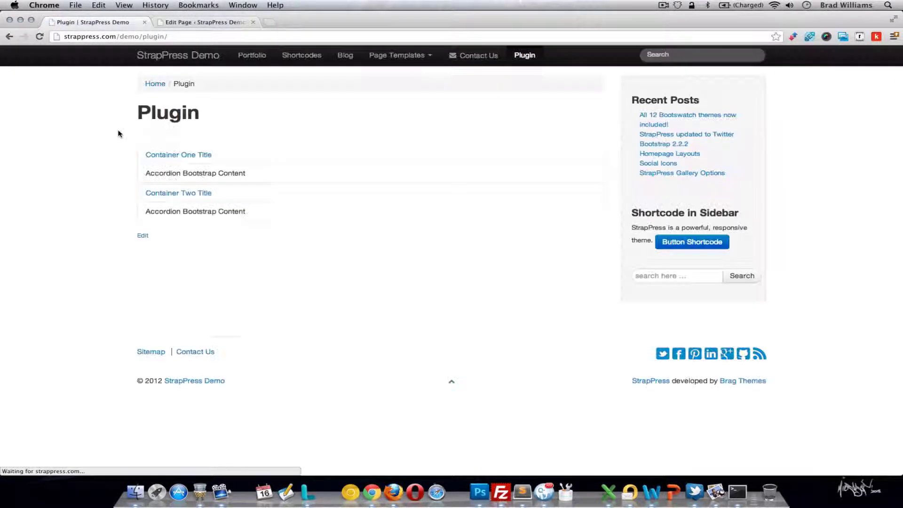
click(180, 193)
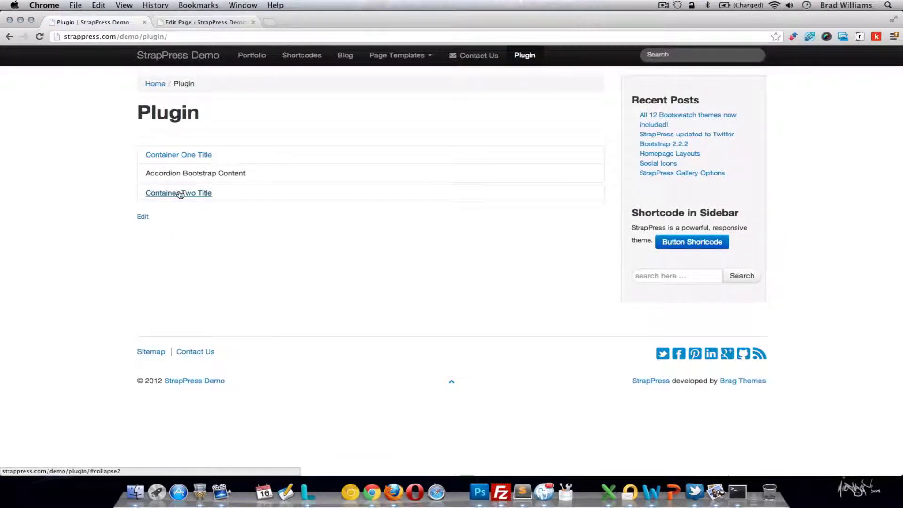
click(185, 156)
click(183, 191)
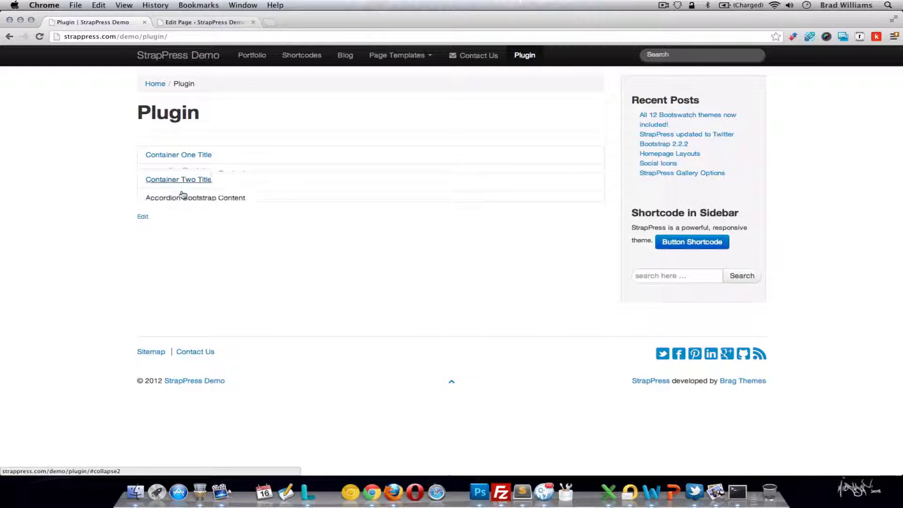
Step: Replace the editor content with a danger alert shortcode
click(187, 22)
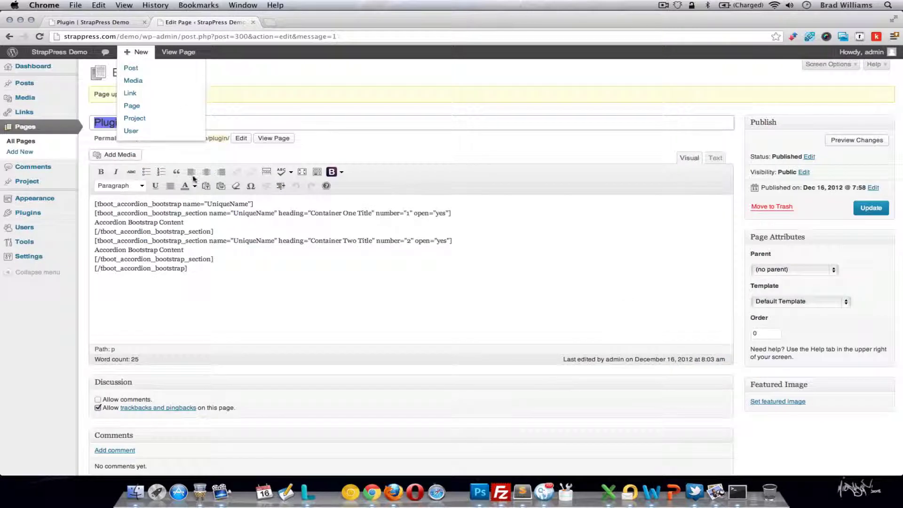
drag(189, 269, 93, 205)
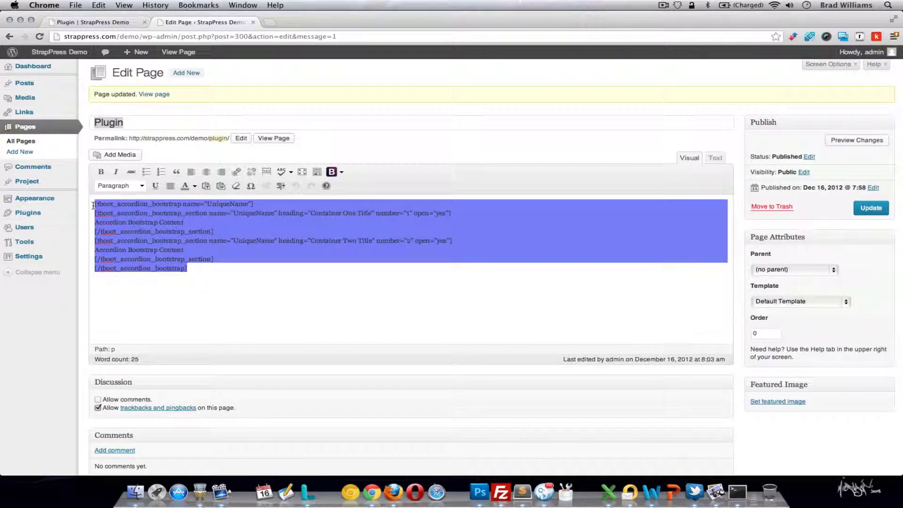
key(BackSpace)
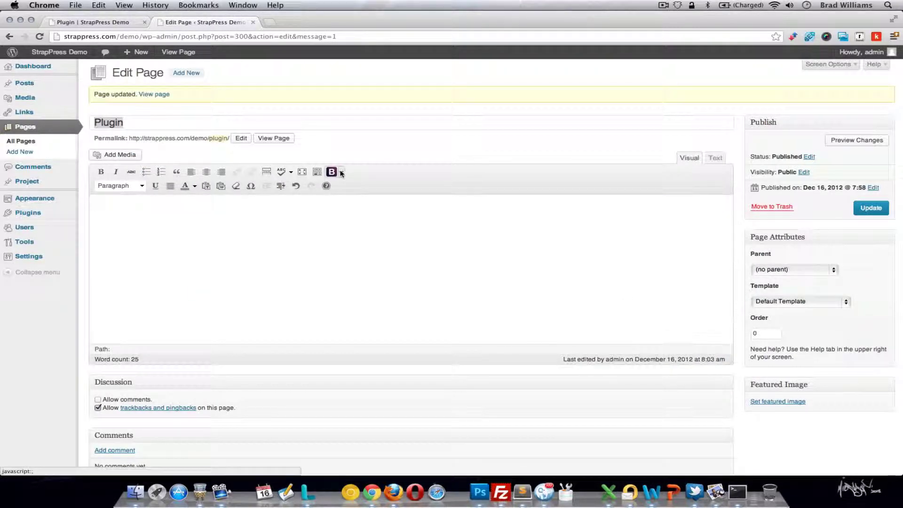
click(342, 172)
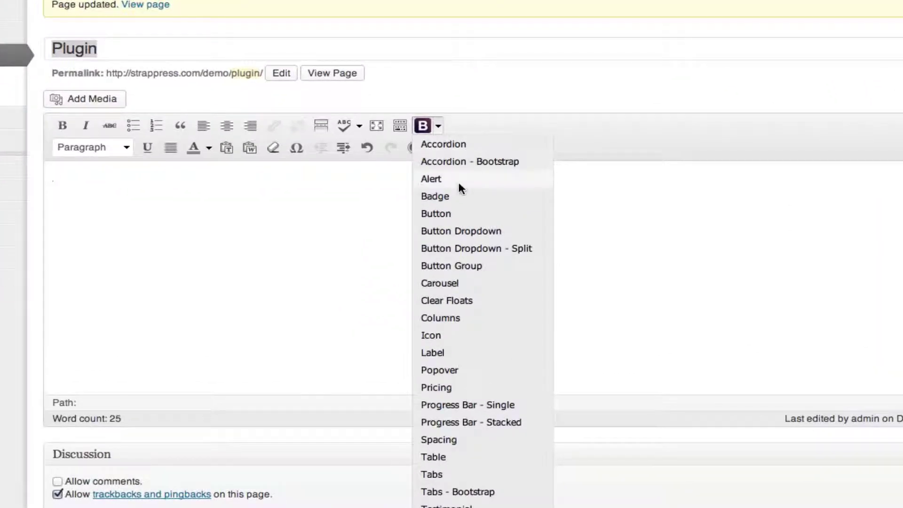
click(458, 185)
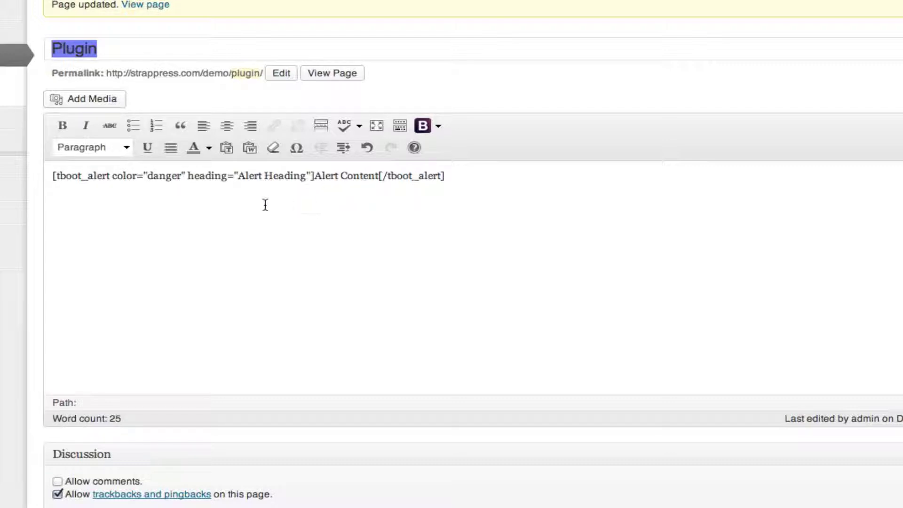
Step: Add width="50%" to the alert shortcode and start a new line below it
click(113, 176)
text(width)
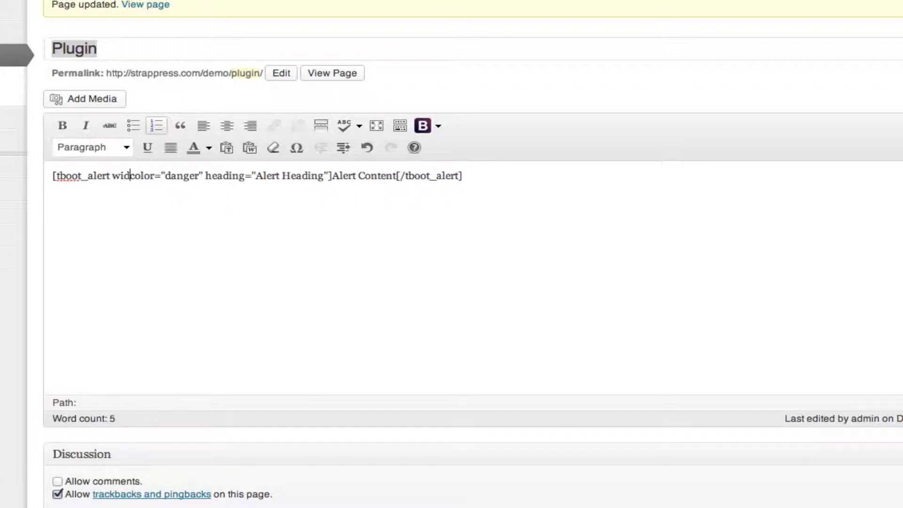
text(=")
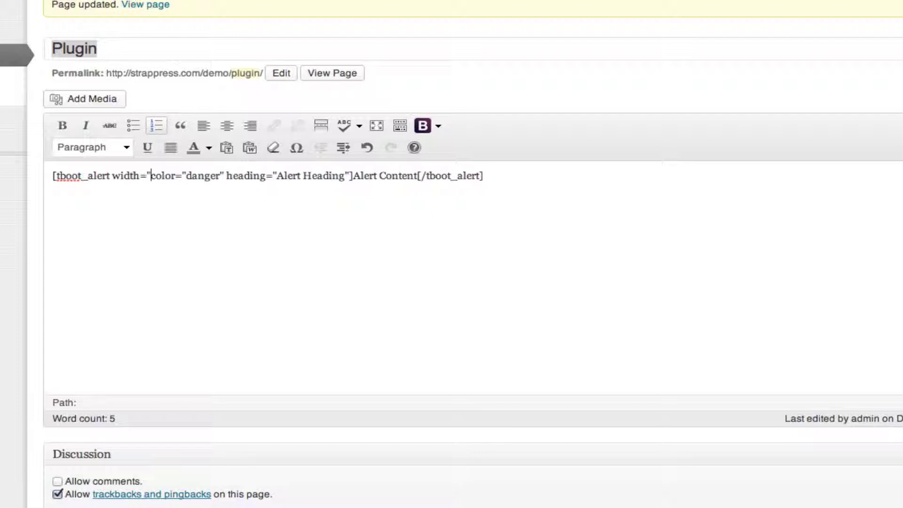
text(50%)
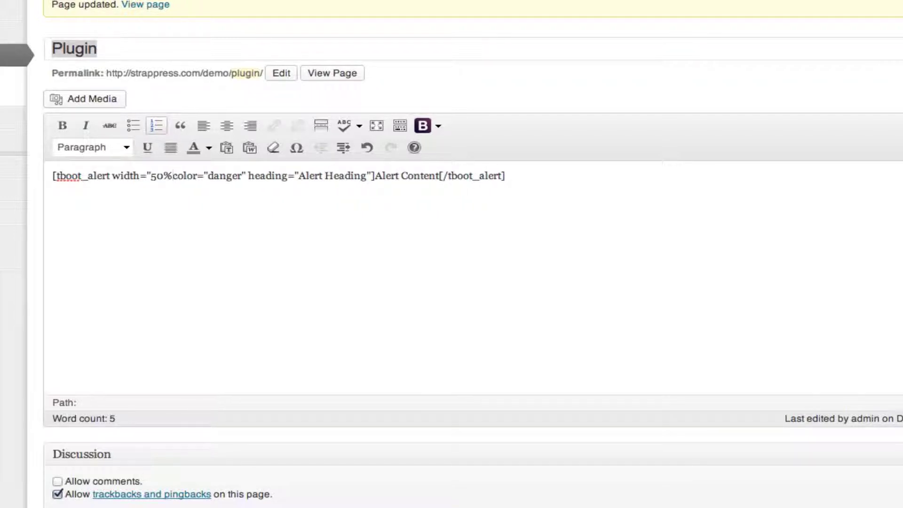
text(")
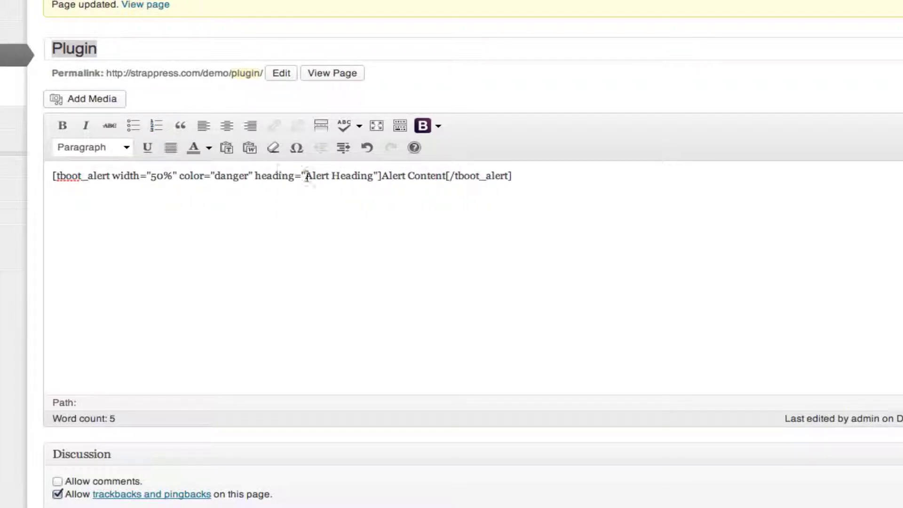
key(Return)
Step: Insert a second alert shortcode on the new line and update the page
click(438, 126)
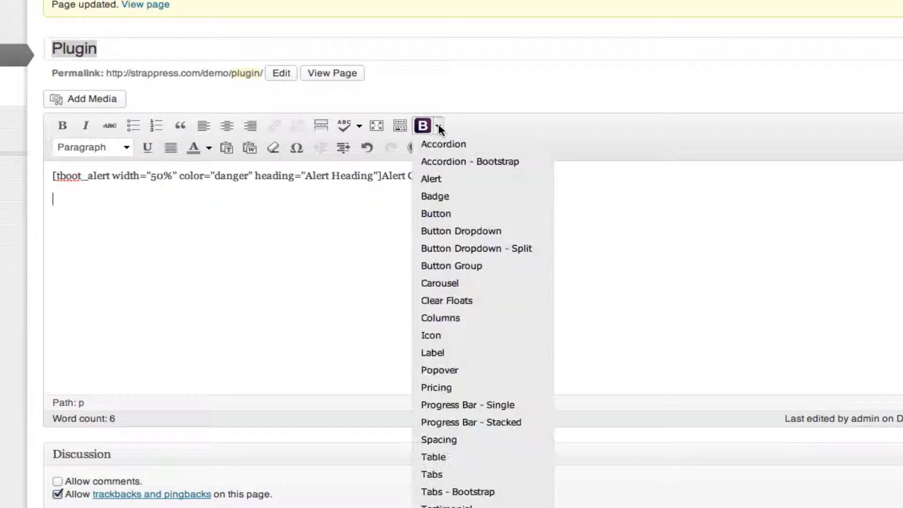
click(455, 181)
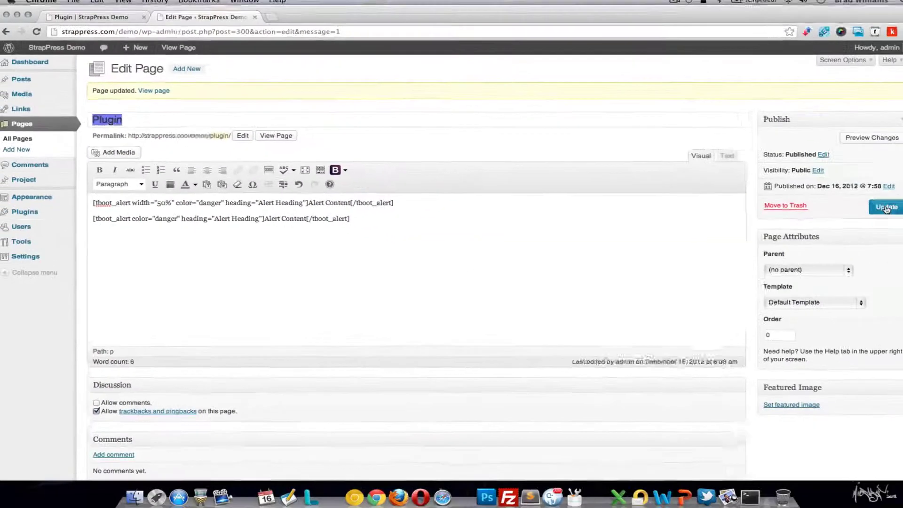
click(871, 207)
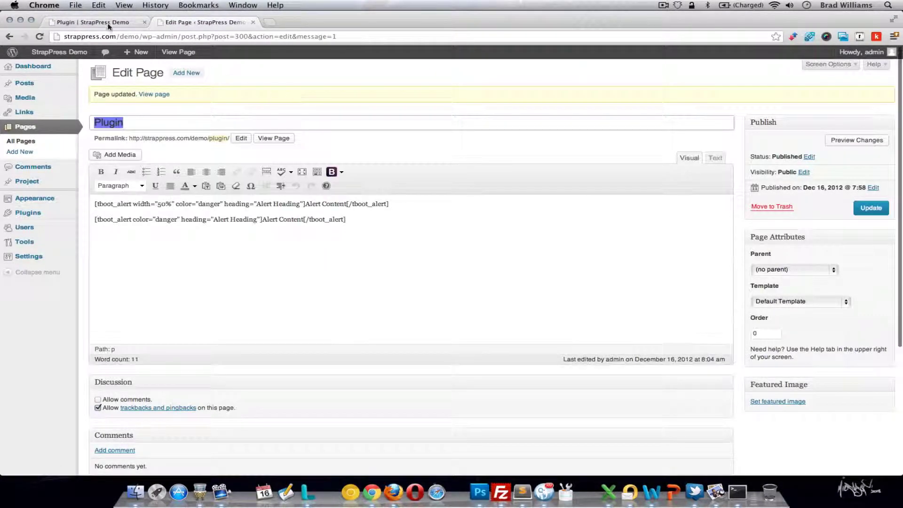
Step: Reload the live Plugin page to see the two red Alert Heading boxes
click(89, 22)
click(39, 36)
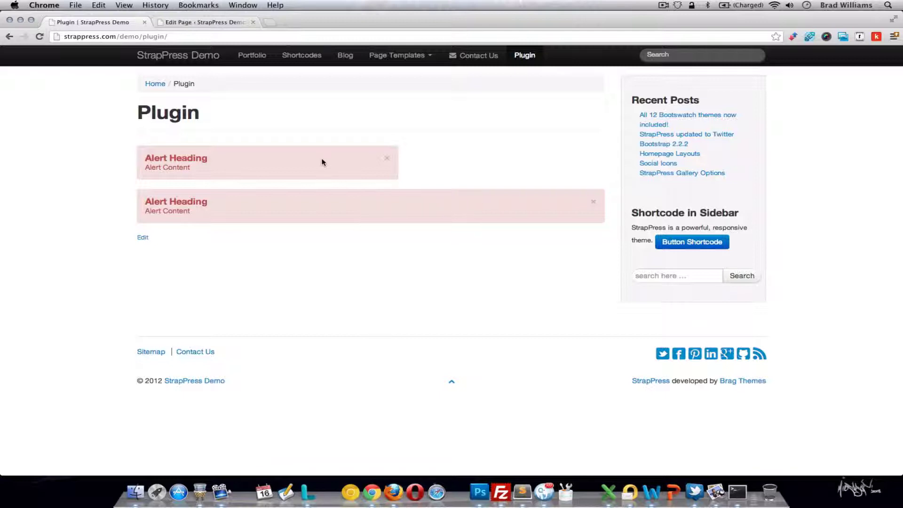
Step: Look up button colour classes in the Bootstrap Base CSS Buttons docs in a new tab, then return to the editor
click(270, 22)
text(comp)
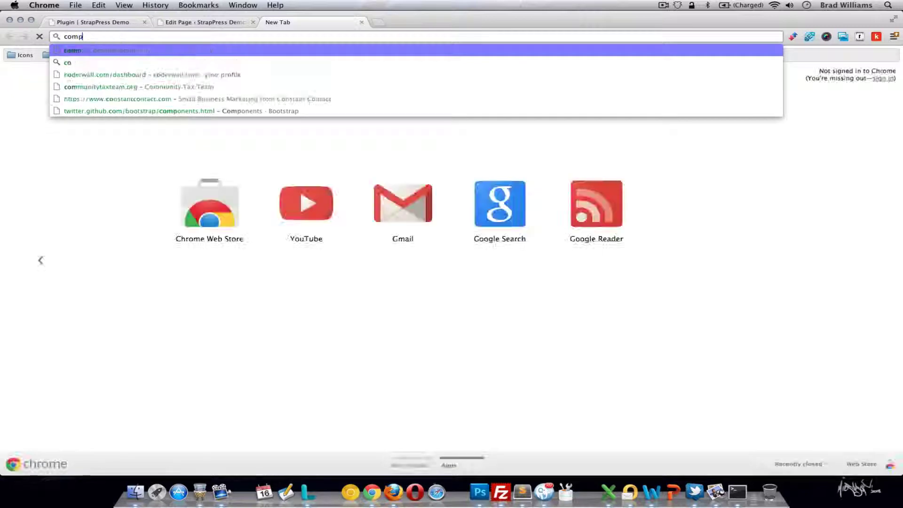
click(302, 62)
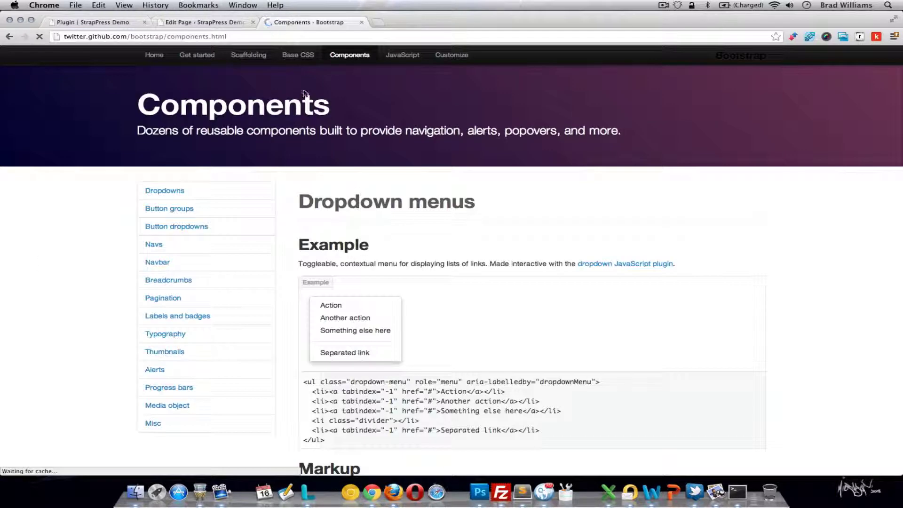
click(302, 63)
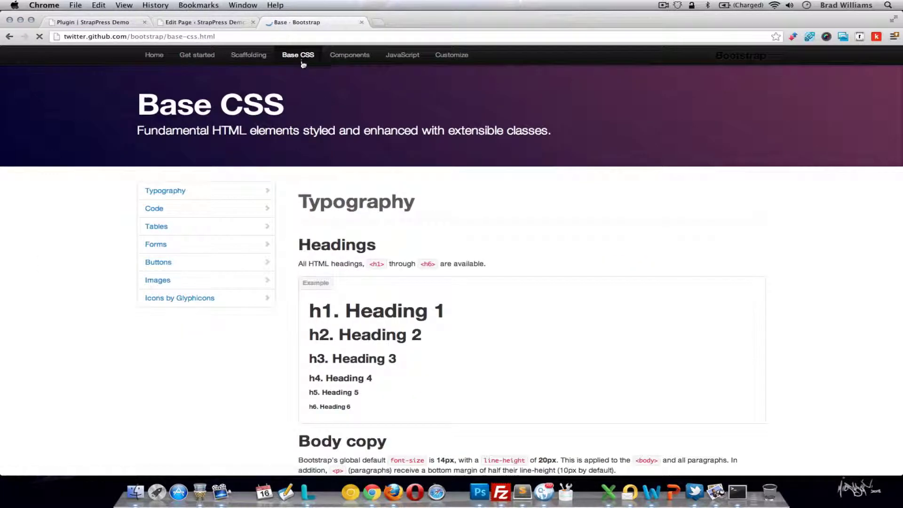
click(358, 65)
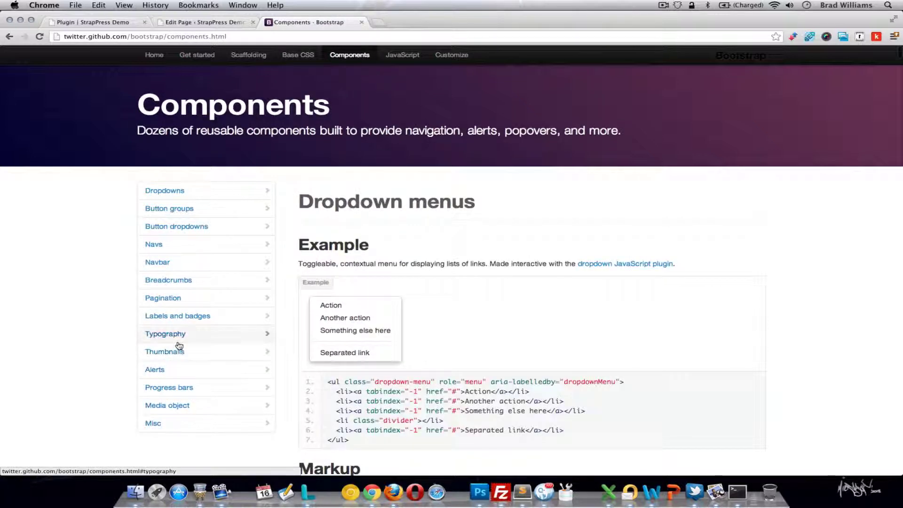
click(298, 55)
click(170, 262)
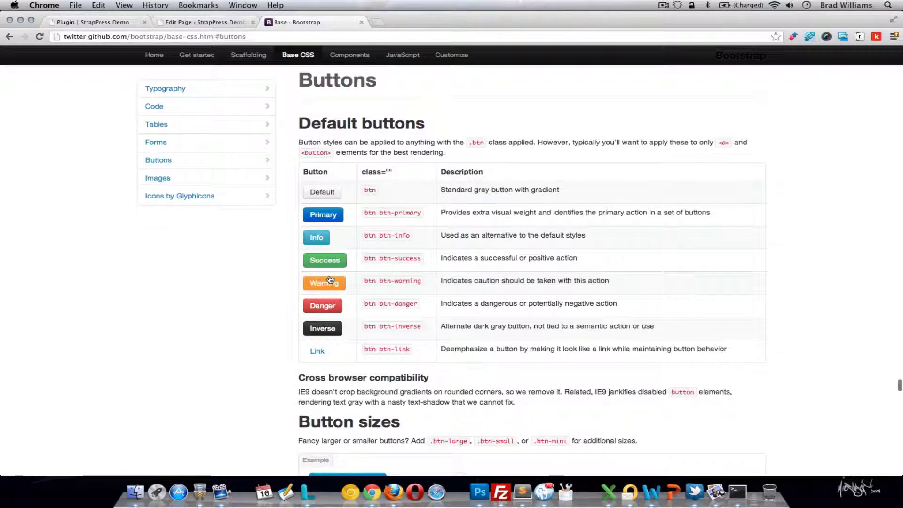
click(207, 22)
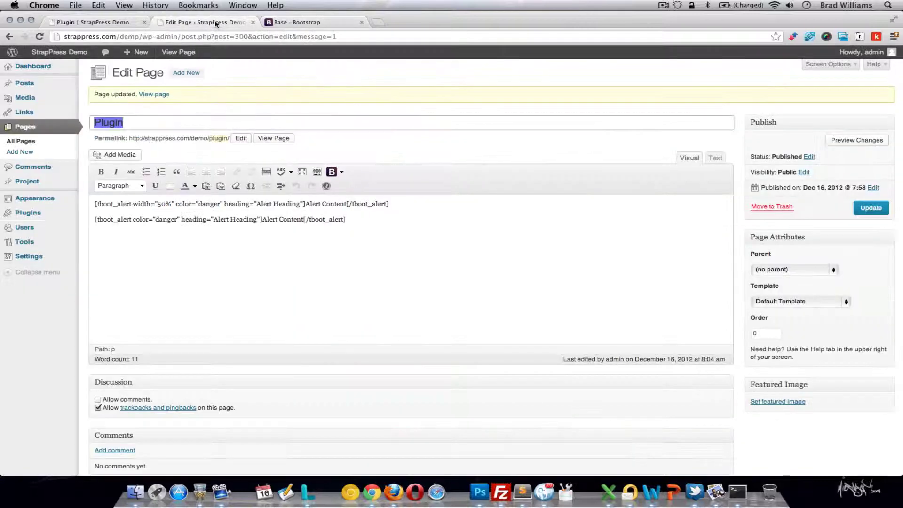
Step: Change the second alert's color from danger to success and update the page
double_click(176, 219)
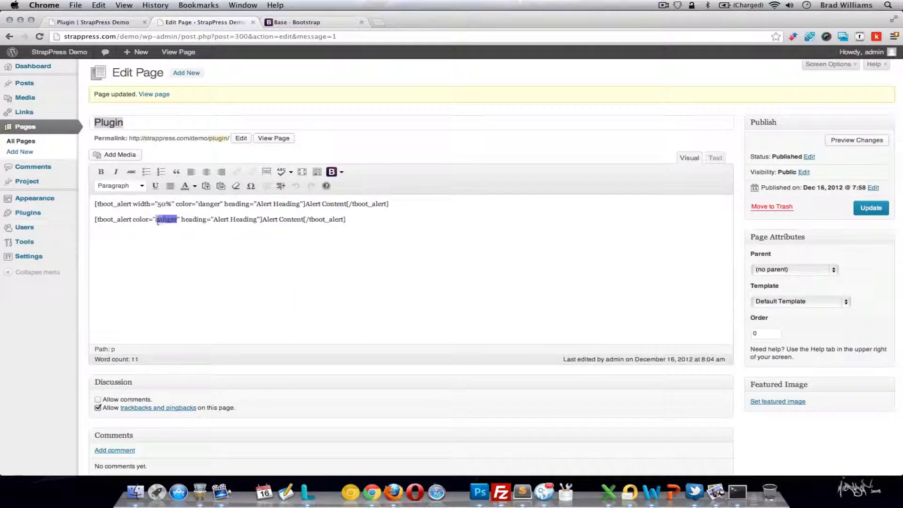
key(BackSpace)
text(success)
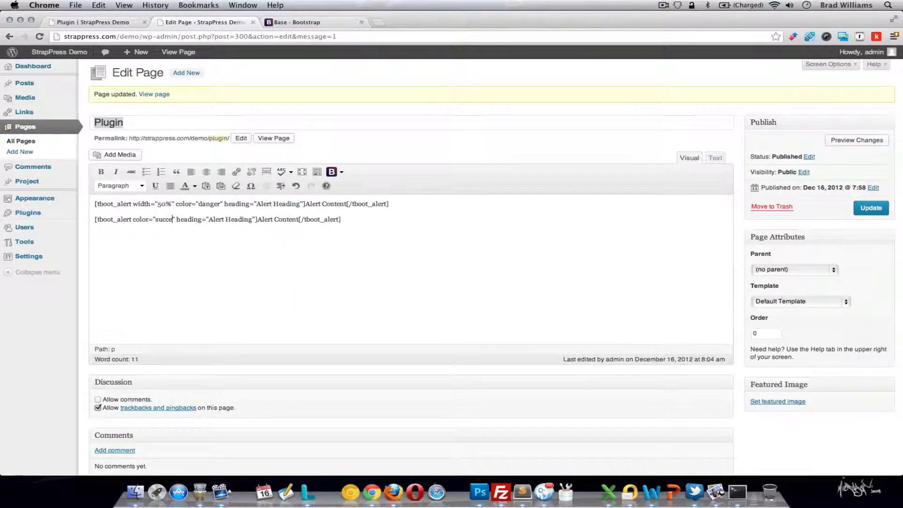
click(870, 207)
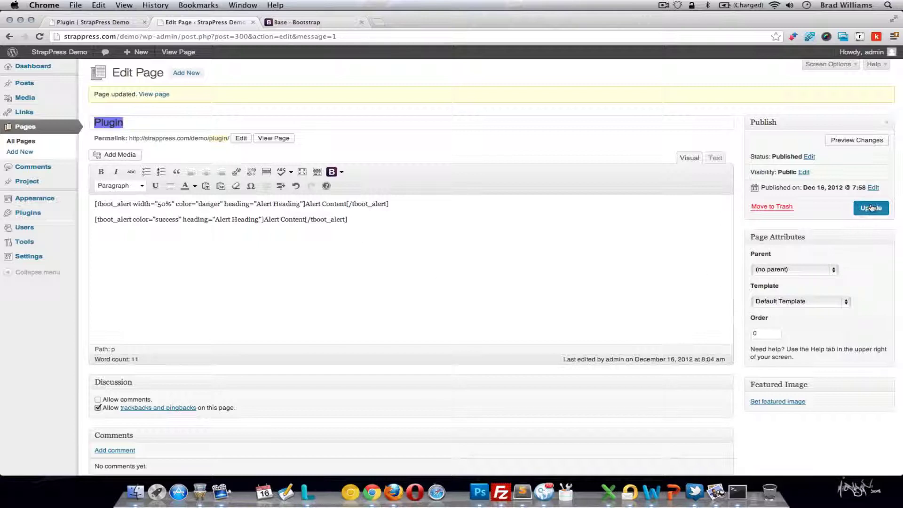
click(100, 22)
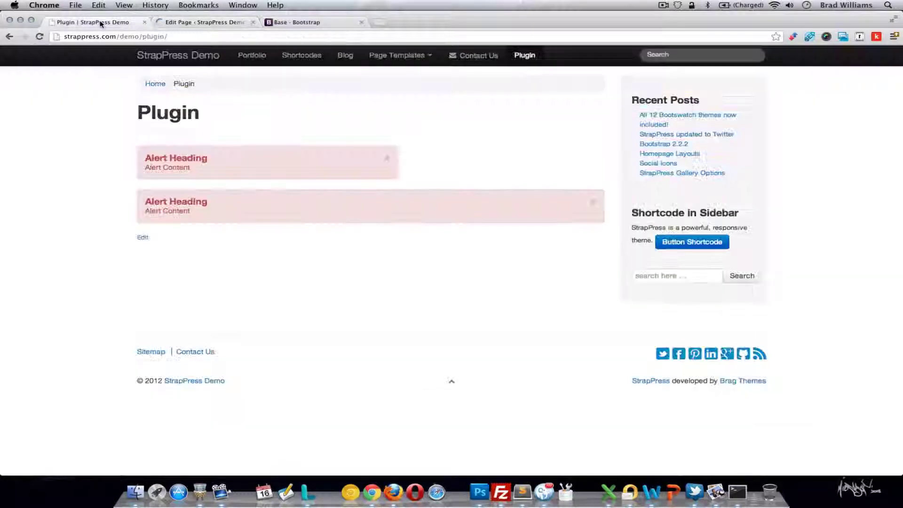
Step: Reload the live page to see the green success alert, then return to the editor
click(39, 37)
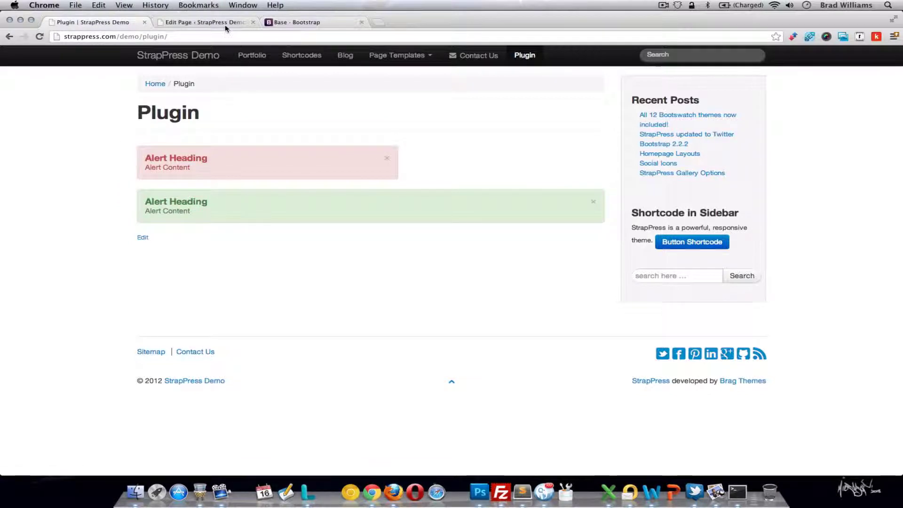
click(285, 22)
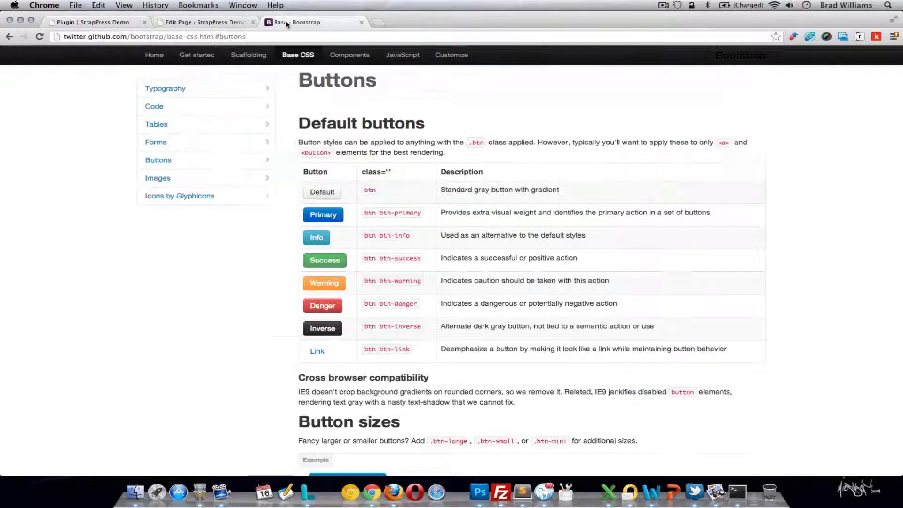
click(203, 22)
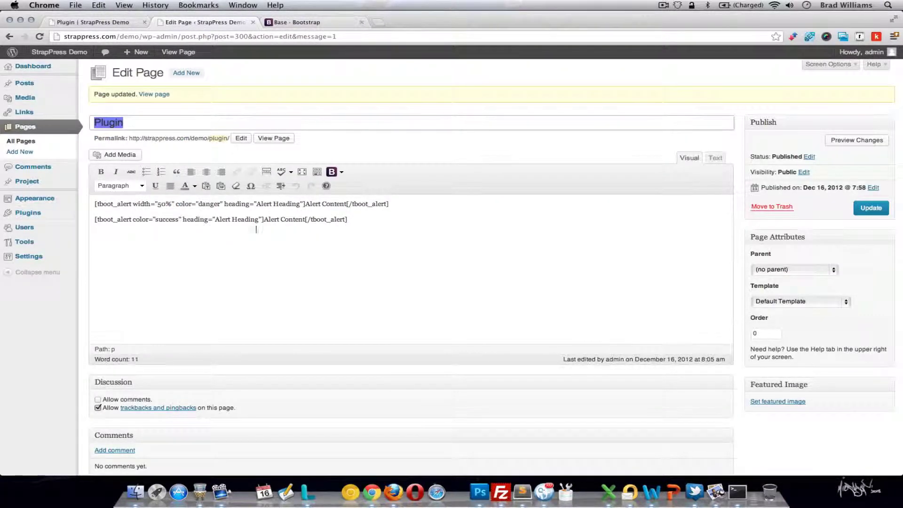
Step: Delete both alert shortcode lines from the page body
drag(349, 219, 94, 219)
drag(183, 211, 92, 203)
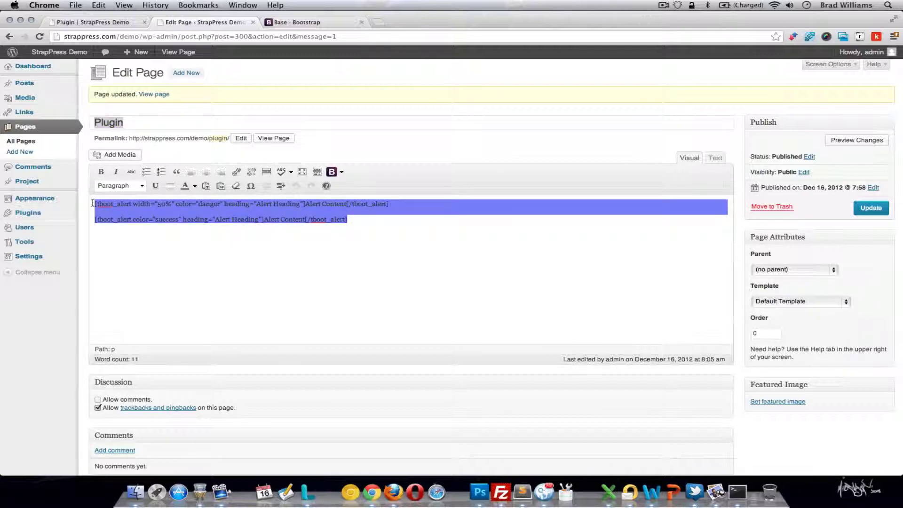
key(BackSpace)
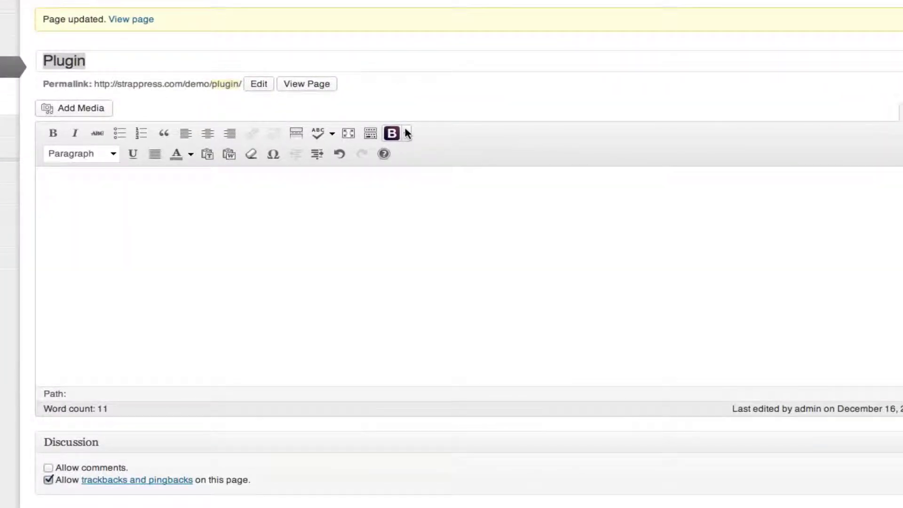
Step: Insert a Badge shortcode (color="important", text "Label") and move to the Bootstrap documentation
click(342, 172)
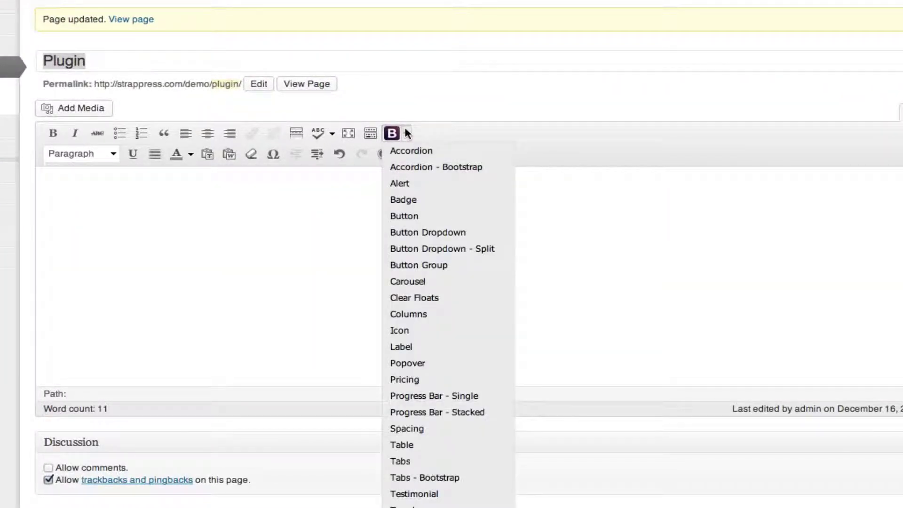
click(423, 201)
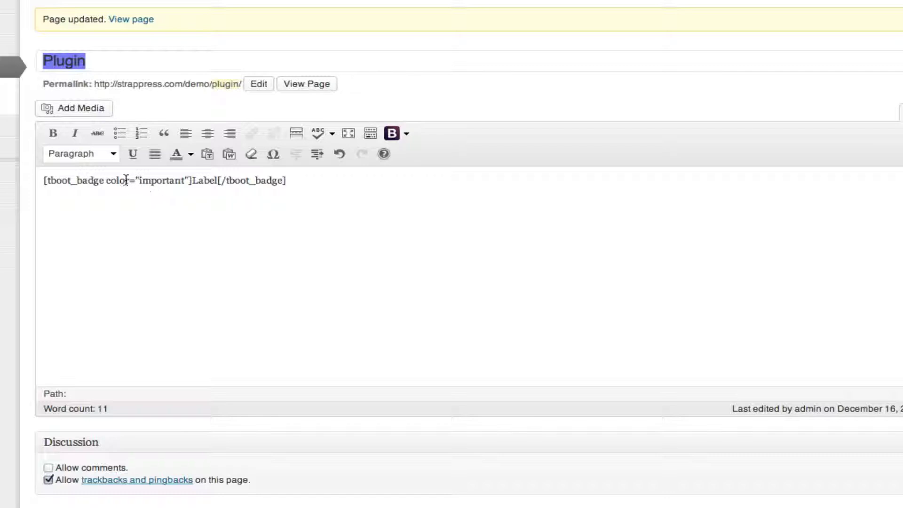
click(301, 22)
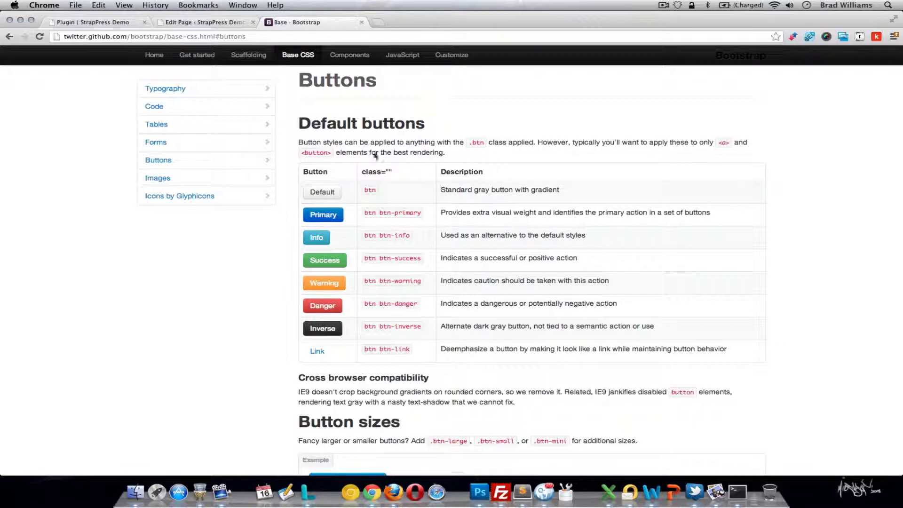
Step: Read the Labels and badges section of the Bootstrap Components documentation
click(340, 58)
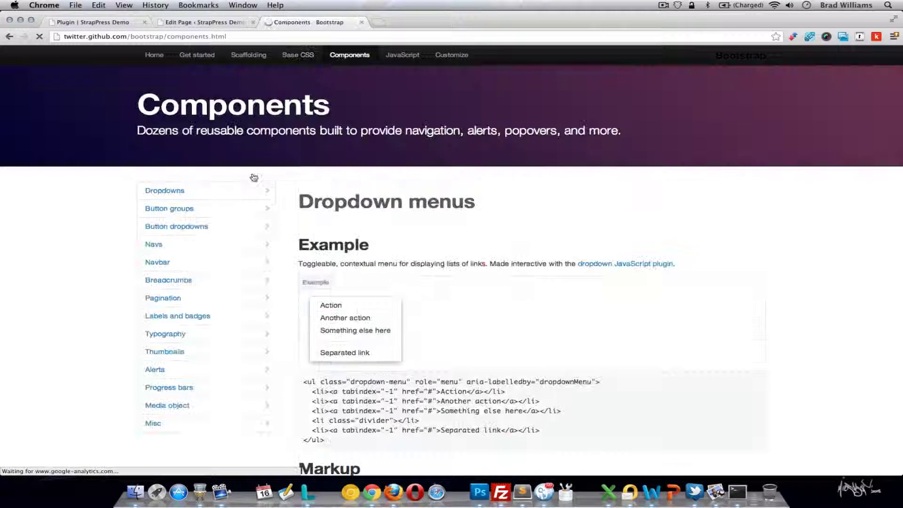
click(218, 315)
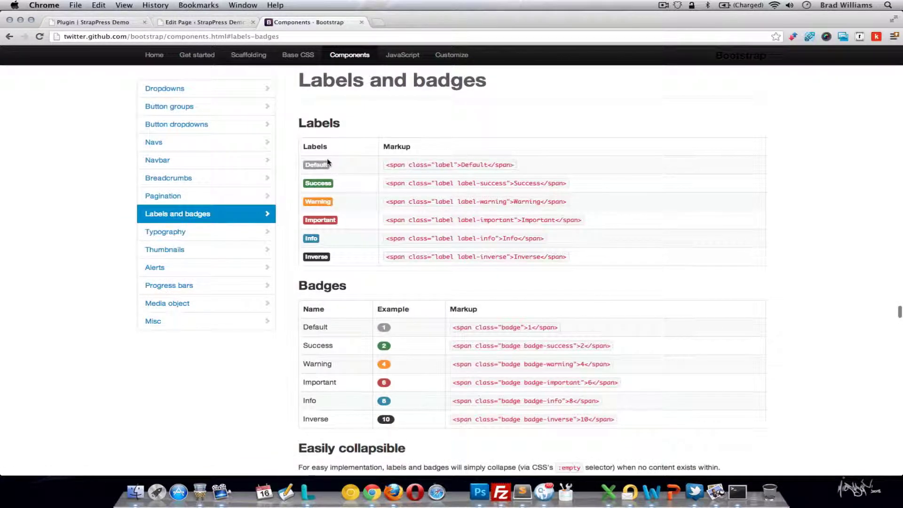
scroll(413, 317, down, 2)
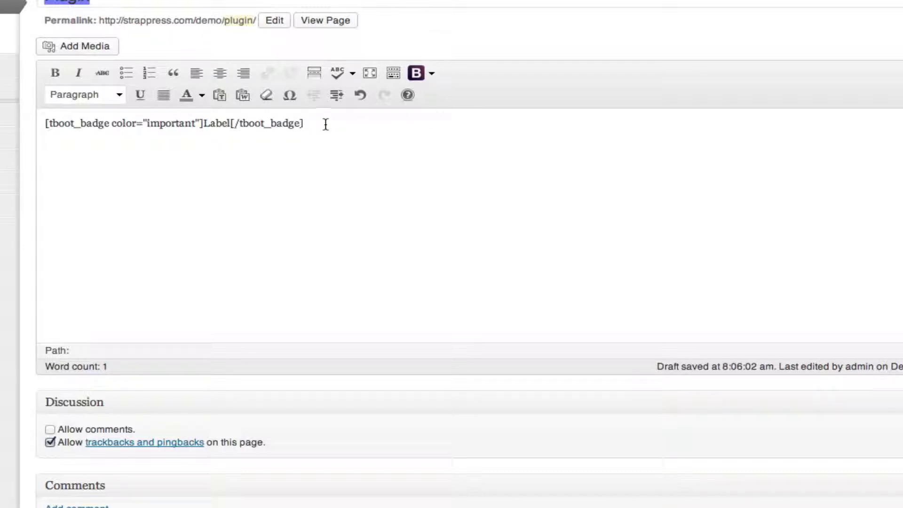
Step: Remove the tboot_badge shortcode so the page body is empty, then show the Bootstrap shortcode list
drag(324, 123, 40, 102)
key(BackSpace)
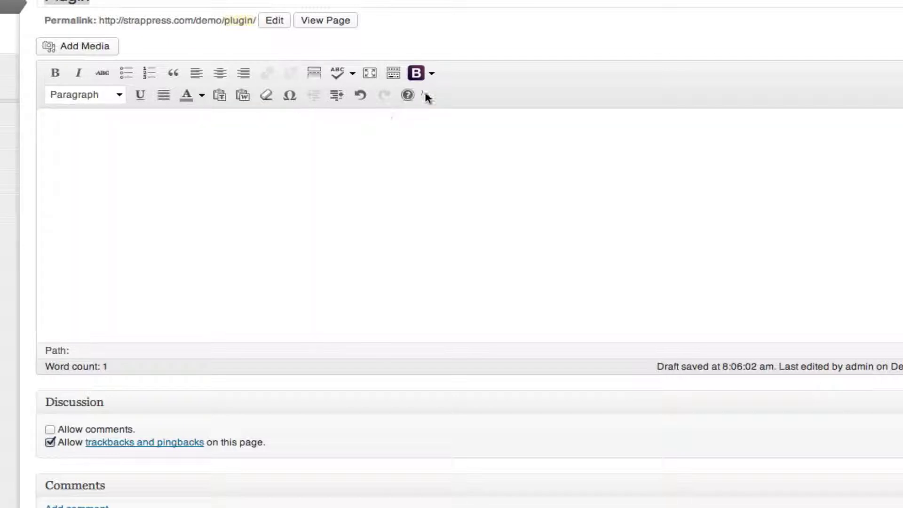
click(431, 73)
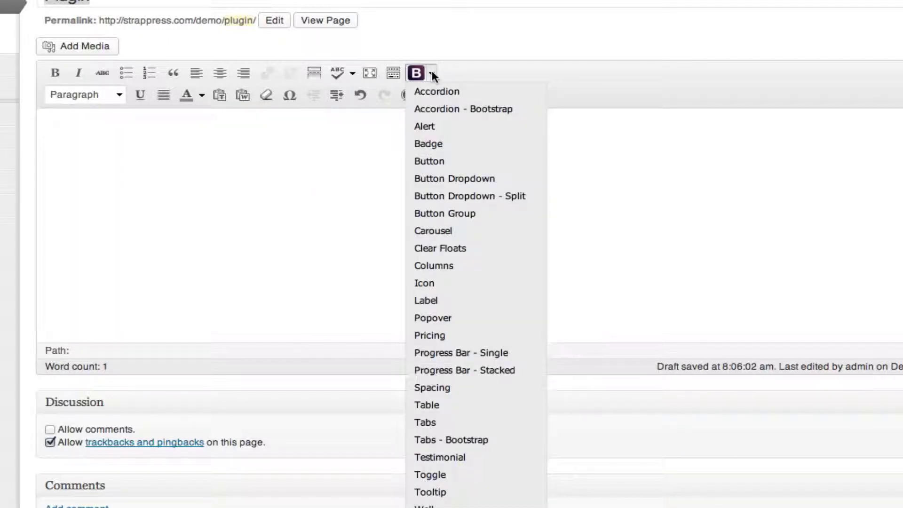